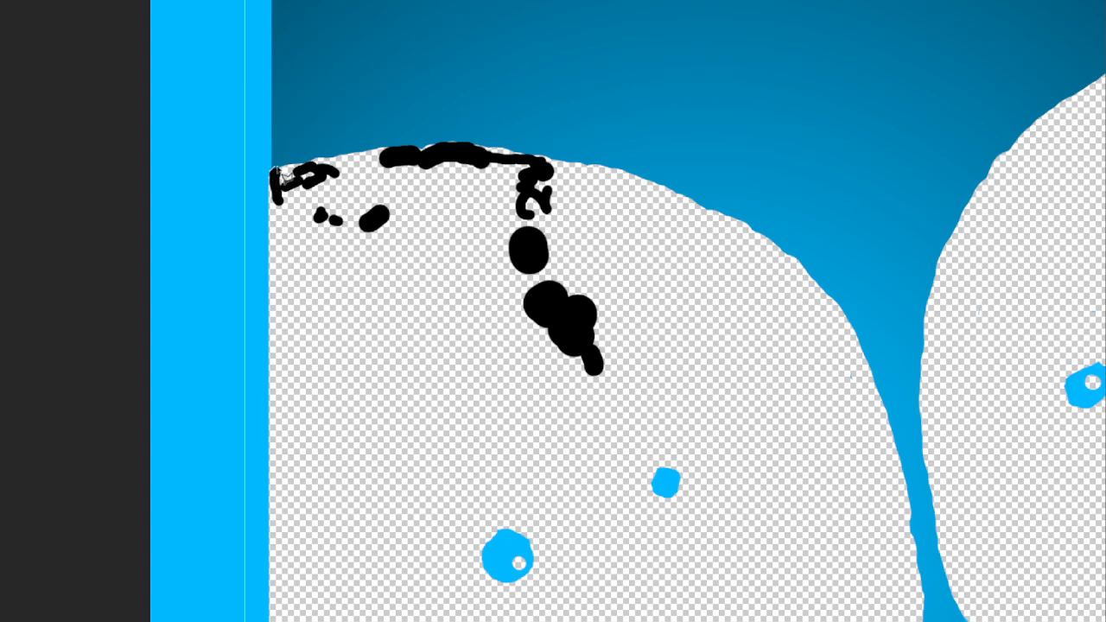
{"action": "left_click", "coordinate": [281, 166]}
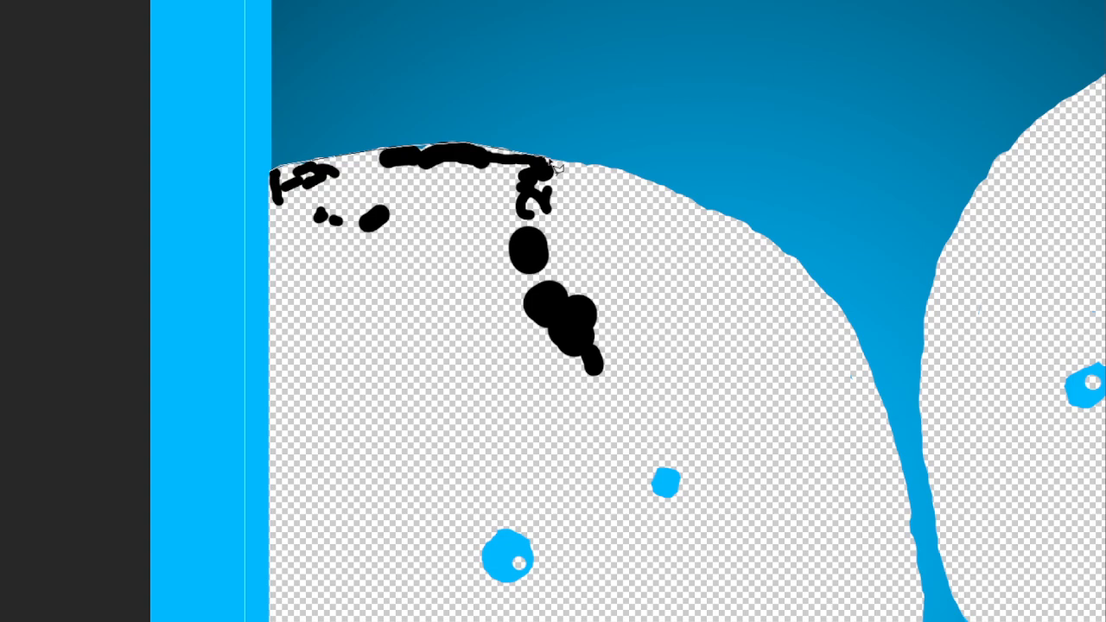
{"action": "left_click", "coordinate": [617, 197]}
{"action": "left_click", "coordinate": [669, 378]}
{"action": "left_click", "coordinate": [564, 402]}
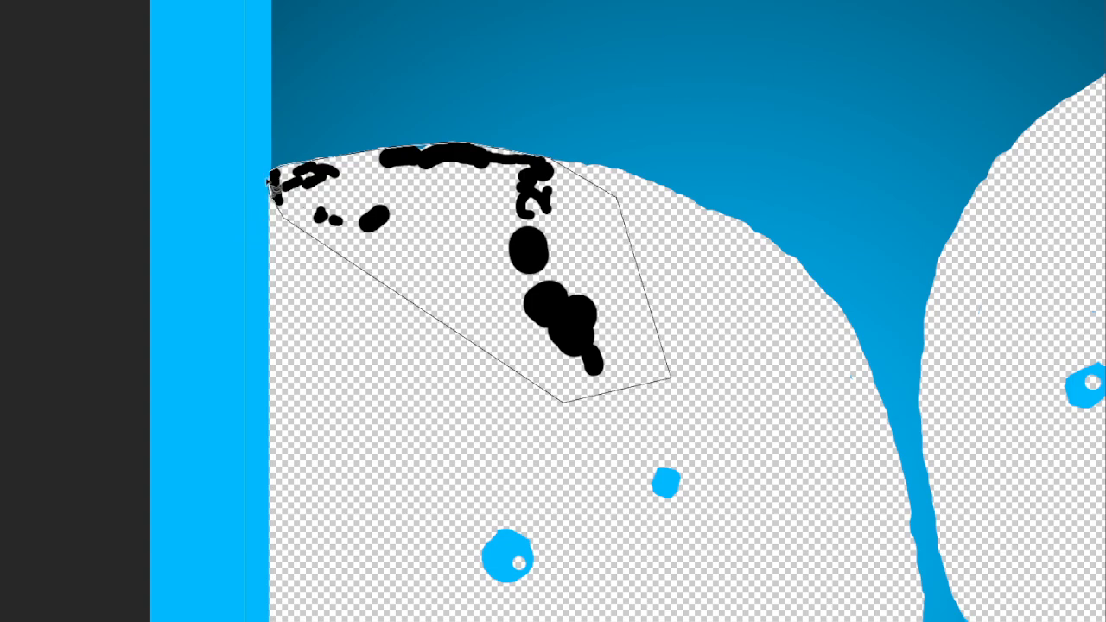
{"action": "left_click", "coordinate": [277, 198]}
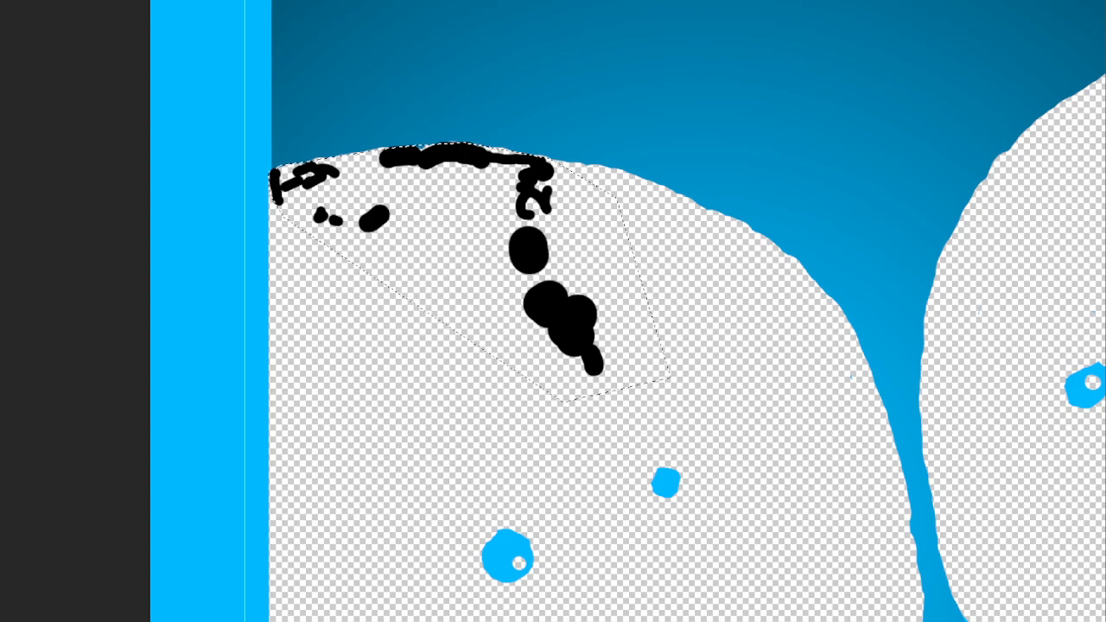
{"action": "key", "text": "ctrl+d"}
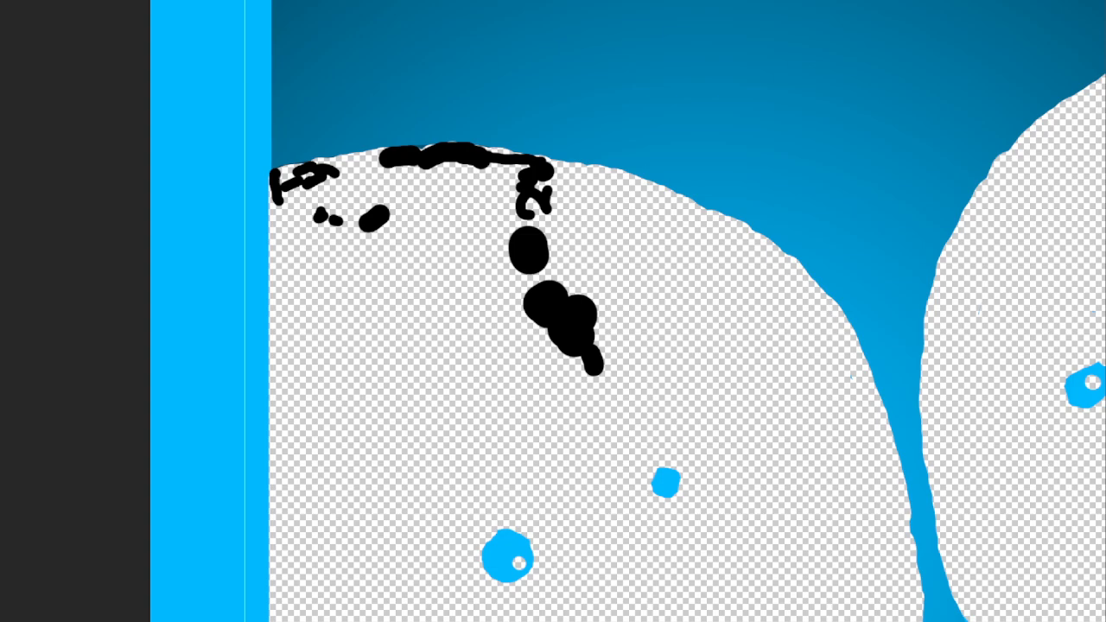
{"action": "key", "text": "ctrl+z"}
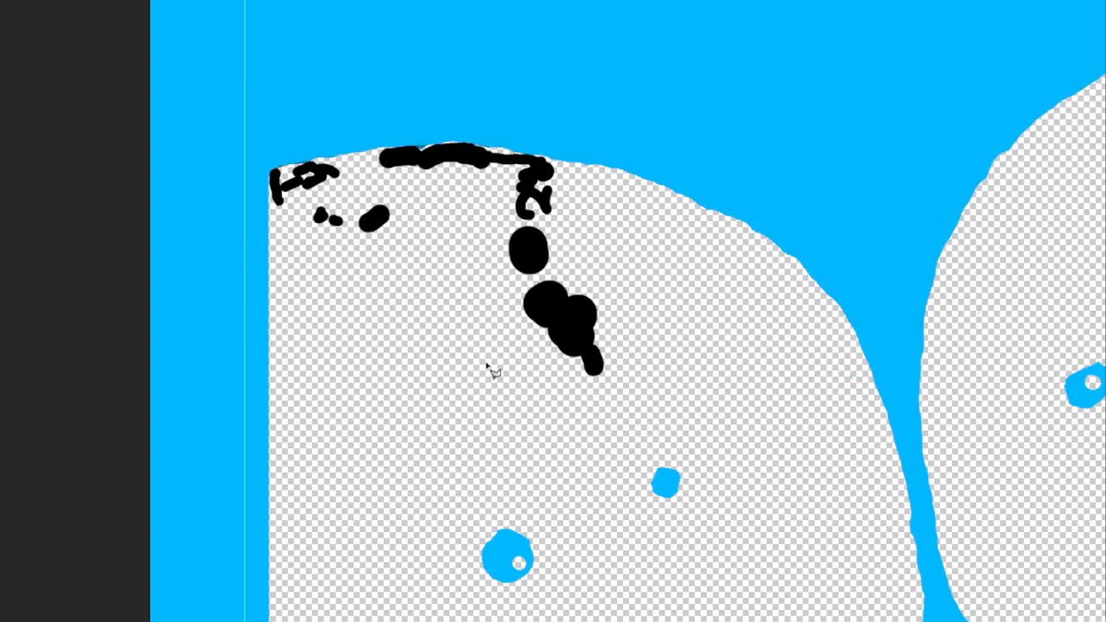
- Outline the area holding the black brush marks along the upper edge of the left head silhouette with the Polygonal Lasso
{"action": "scroll", "coordinate": [523, 375], "scroll_direction": "up", "scroll_amount": 3}
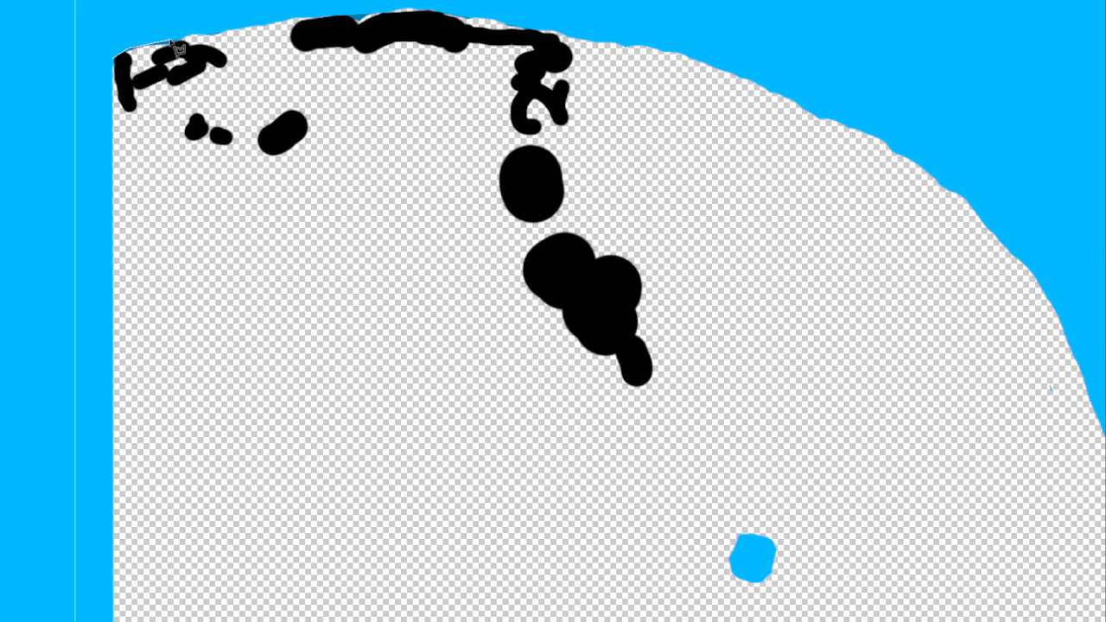
{"action": "left_click", "coordinate": [172, 40]}
{"action": "left_click", "coordinate": [210, 41]}
{"action": "left_click", "coordinate": [424, 7]}
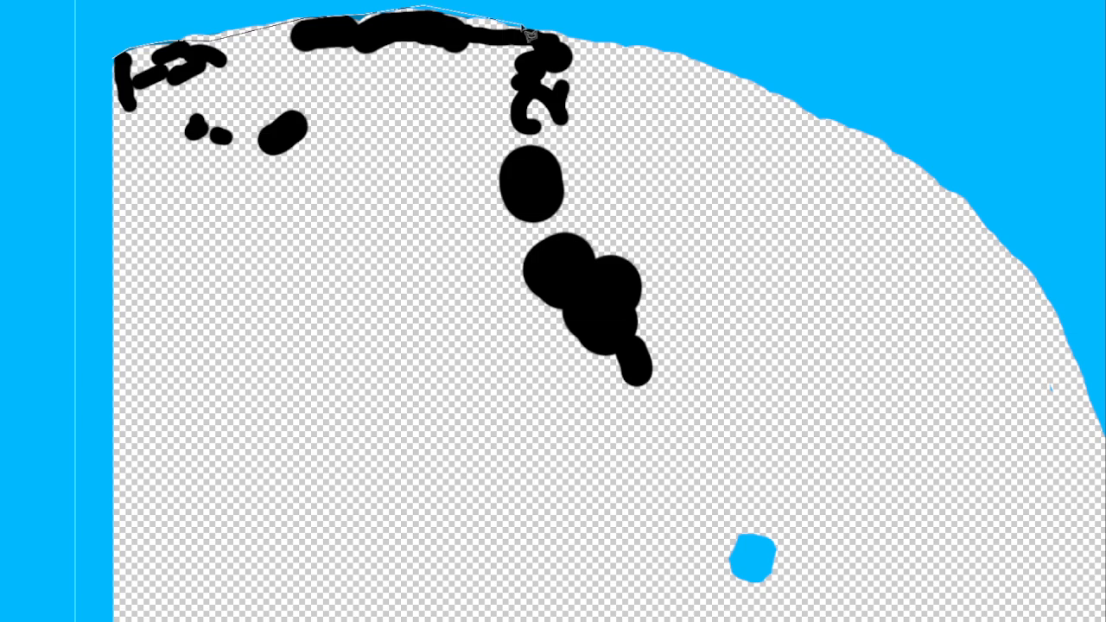
{"action": "left_click", "coordinate": [603, 50]}
{"action": "left_click", "coordinate": [735, 425]}
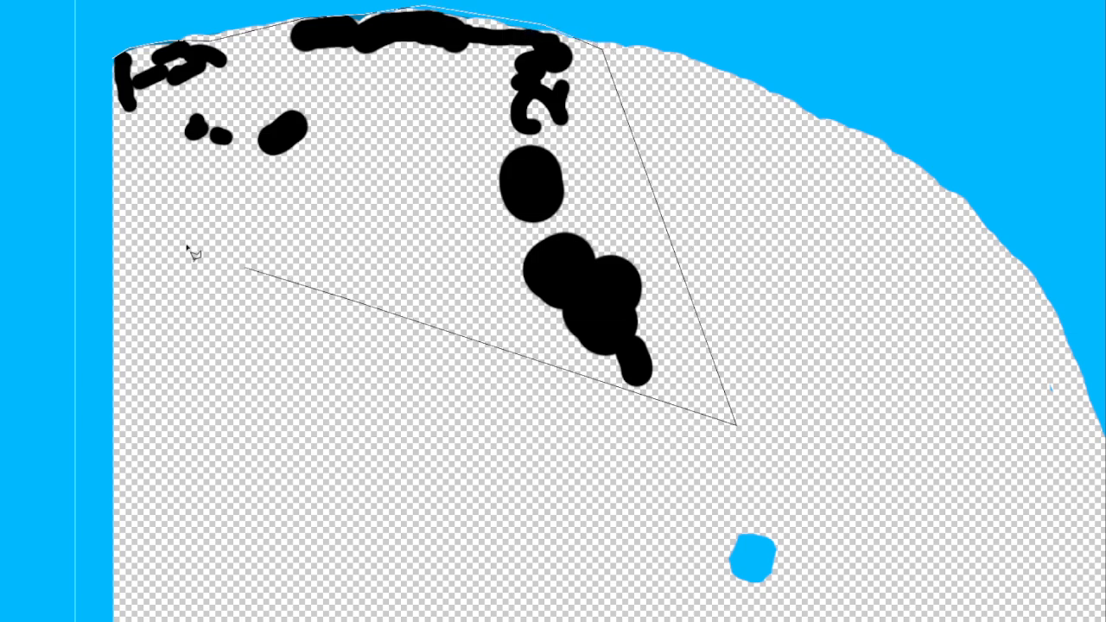
{"action": "left_click", "coordinate": [350, 301]}
{"action": "left_click", "coordinate": [167, 192]}
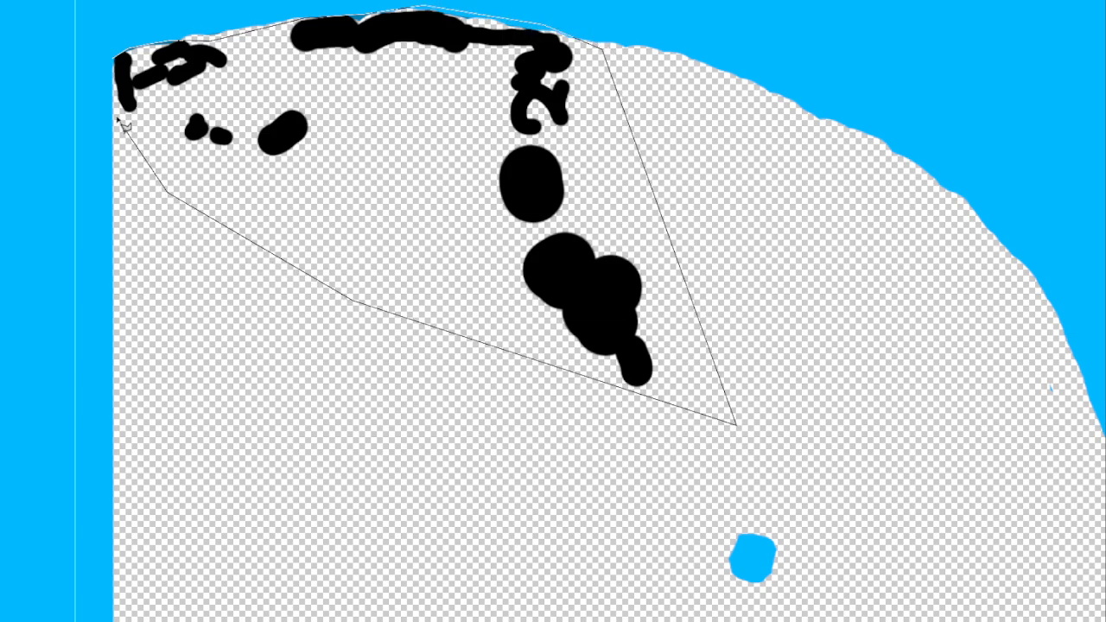
{"action": "left_click", "coordinate": [113, 65]}
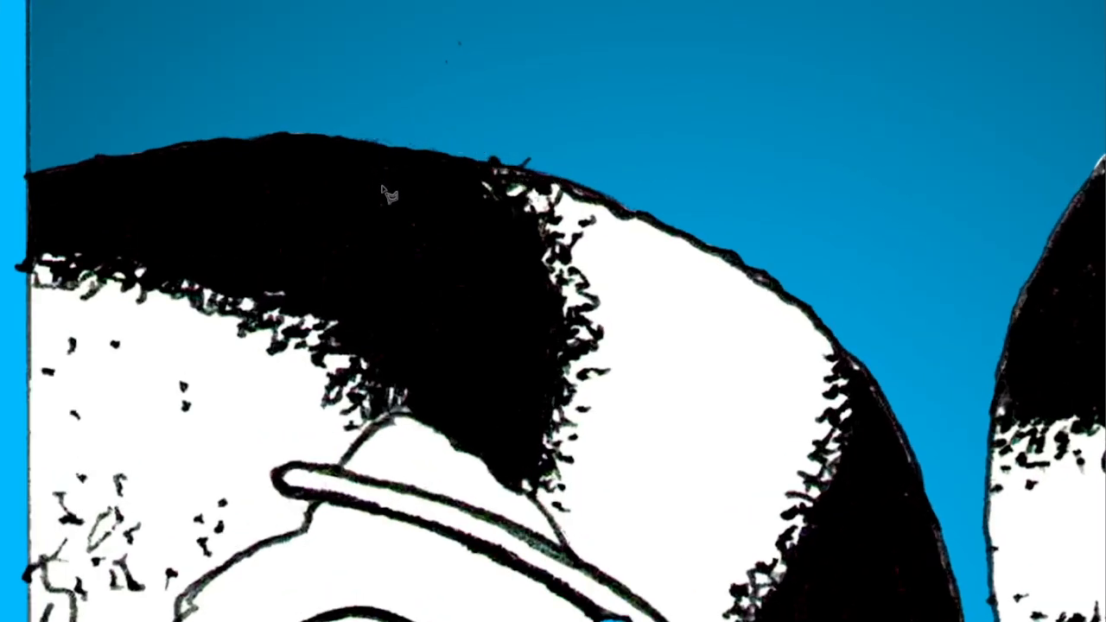
- Hide the line artwork and gradient background to check the cut-out silhouettes up close and across the whole composition
{"action": "left_click", "coordinate": [459, 44]}
{"action": "key", "text": "ctrl+z"}
{"action": "key", "text": "ctrl+comma"}
{"action": "key", "text": "ctrl+comma"}
{"action": "key", "text": "ctrl+comma"}
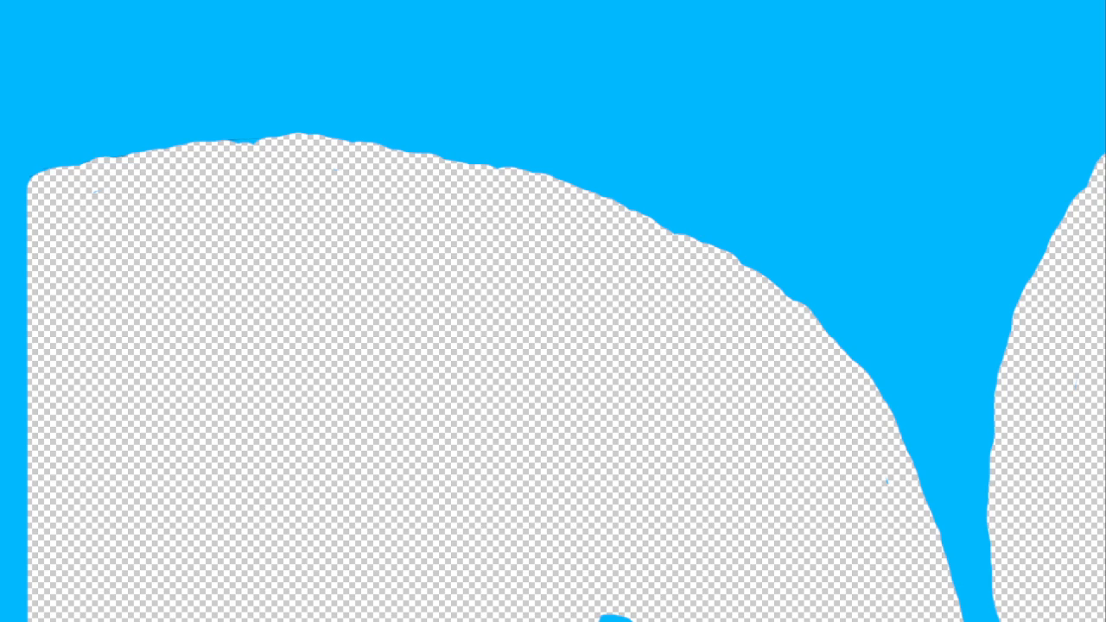
{"action": "key", "text": "ctrl+0"}
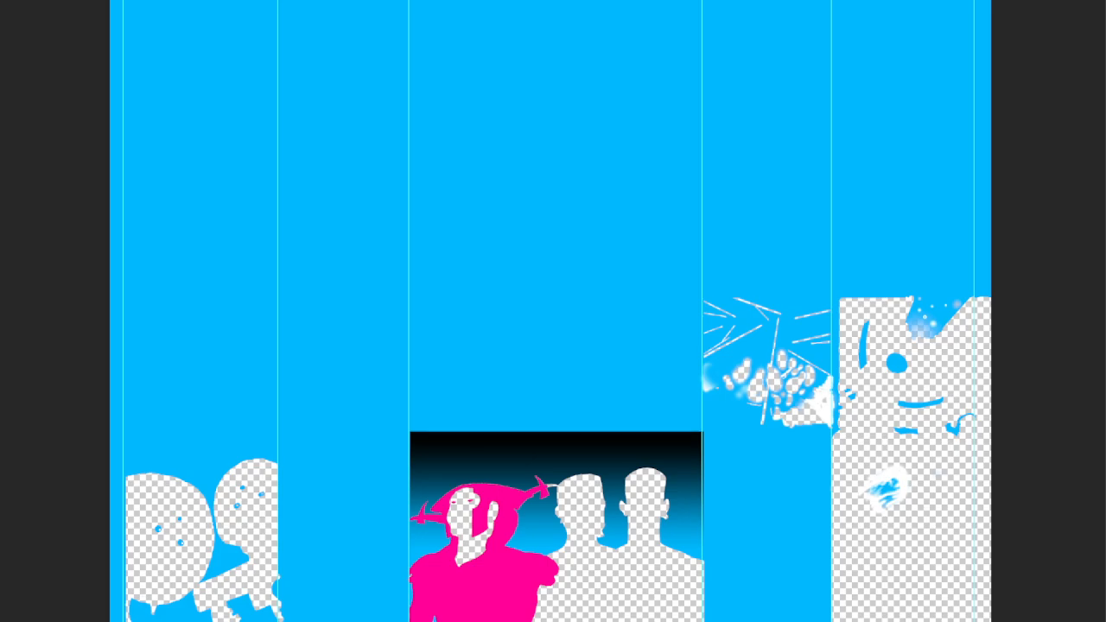
{"action": "key", "text": "ctrl+comma"}
{"action": "key", "text": "ctrl+comma"}
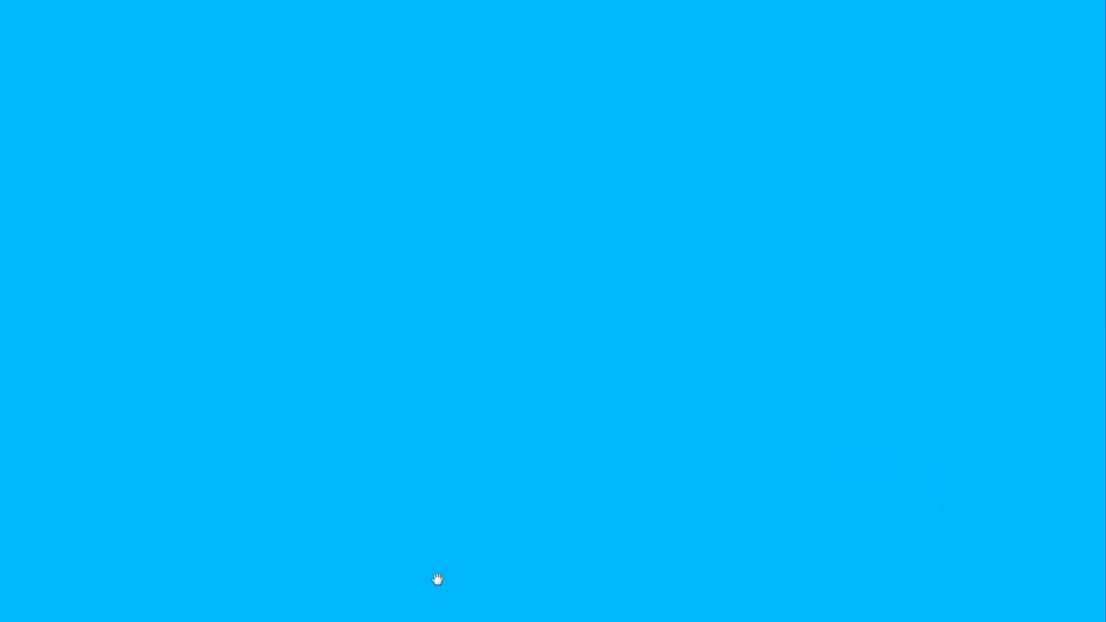
- Clear any selection and erase the scattered black brush marks inside the left head silhouette, below its curved upper edge
{"action": "left_click_drag", "start_coordinate": [438, 584], "coordinate": [1054, 194]}
{"action": "left_click_drag", "start_coordinate": [354, 501], "coordinate": [1054, 320]}
{"action": "mouse_move", "coordinate": [329, 508]}
{"action": "left_mouse_down"}
{"action": "mouse_move", "coordinate": [580, 450]}
{"action": "mouse_move", "coordinate": [720, 501]}
{"action": "left_mouse_up"}
{"action": "left_click_drag", "start_coordinate": [595, 535], "coordinate": [611, 554]}
{"action": "key", "text": "ctrl+plus"}
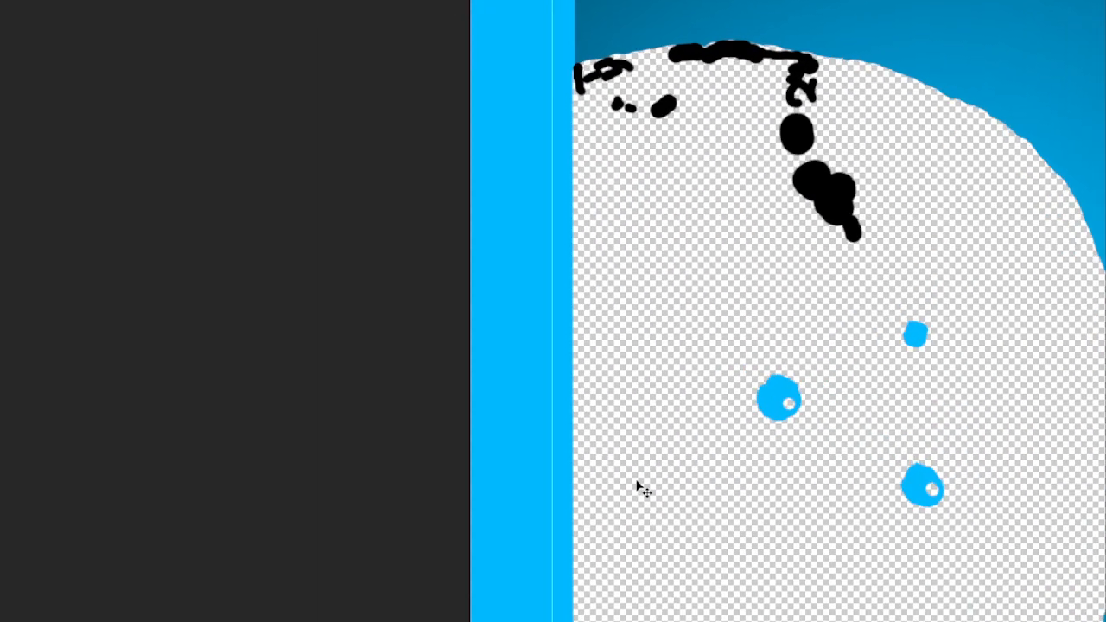
{"action": "left_click_drag", "start_coordinate": [637, 328], "coordinate": [514, 562]}
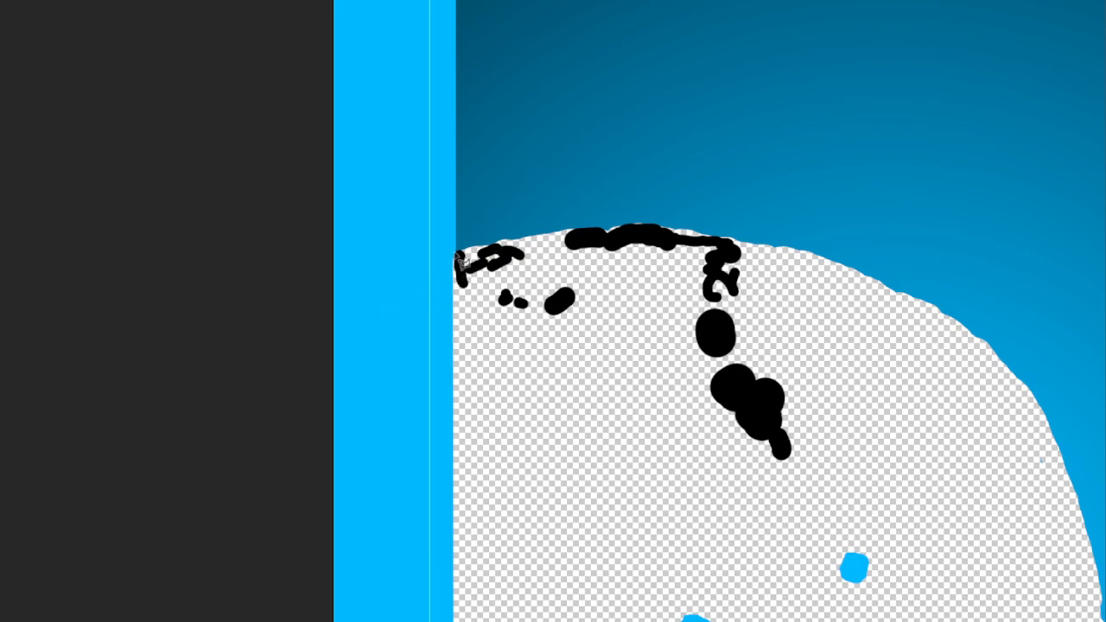
{"action": "mouse_move", "coordinate": [457, 256]}
{"action": "left_mouse_down"}
{"action": "mouse_move", "coordinate": [469, 313]}
{"action": "mouse_move", "coordinate": [592, 352]}
{"action": "mouse_move", "coordinate": [638, 354]}
{"action": "mouse_move", "coordinate": [764, 466]}
{"action": "mouse_move", "coordinate": [745, 456]}
{"action": "mouse_move", "coordinate": [792, 477]}
{"action": "mouse_move", "coordinate": [819, 437]}
{"action": "mouse_move", "coordinate": [760, 304]}
{"action": "mouse_move", "coordinate": [758, 226]}
{"action": "mouse_move", "coordinate": [743, 246]}
{"action": "mouse_move", "coordinate": [688, 232]}
{"action": "mouse_move", "coordinate": [644, 199]}
{"action": "mouse_move", "coordinate": [654, 227]}
{"action": "mouse_move", "coordinate": [595, 225]}
{"action": "mouse_move", "coordinate": [458, 263]}
{"action": "left_mouse_up"}
{"action": "key", "text": "ctrl+d"}
{"action": "mouse_move", "coordinate": [568, 299]}
{"action": "left_mouse_down"}
{"action": "mouse_move", "coordinate": [472, 297]}
{"action": "mouse_move", "coordinate": [465, 277]}
{"action": "mouse_move", "coordinate": [513, 256]}
{"action": "left_mouse_up"}
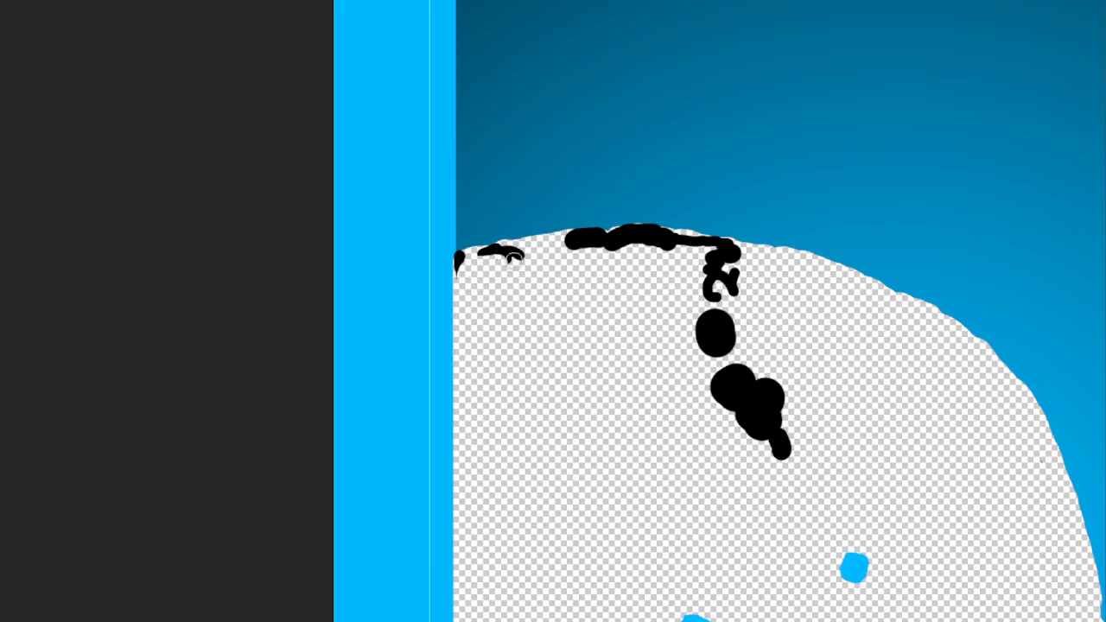
{"action": "mouse_move", "coordinate": [709, 361]}
{"action": "left_mouse_down"}
{"action": "mouse_move", "coordinate": [685, 338]}
{"action": "mouse_move", "coordinate": [749, 335]}
{"action": "mouse_move", "coordinate": [723, 406]}
{"action": "mouse_move", "coordinate": [775, 374]}
{"action": "mouse_move", "coordinate": [751, 415]}
{"action": "mouse_move", "coordinate": [789, 417]}
{"action": "mouse_move", "coordinate": [789, 450]}
{"action": "mouse_move", "coordinate": [745, 325]}
{"action": "mouse_move", "coordinate": [713, 290]}
{"action": "mouse_move", "coordinate": [729, 287]}
{"action": "mouse_move", "coordinate": [707, 276]}
{"action": "mouse_move", "coordinate": [740, 268]}
{"action": "left_mouse_up"}
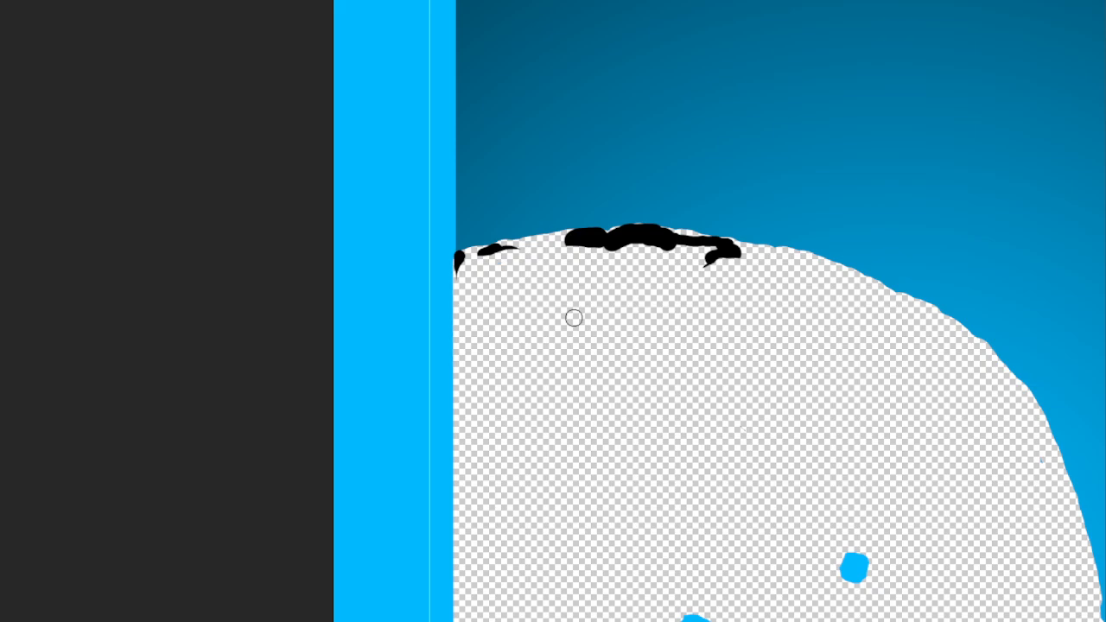
- Erase the leftover black patches at the left corner of the head silhouette and just beside it along the upper edge
{"action": "key", "text": "ctrl+plus"}
{"action": "key", "text": "ctrl+plus"}
{"action": "key", "text": "ctrl+plus"}
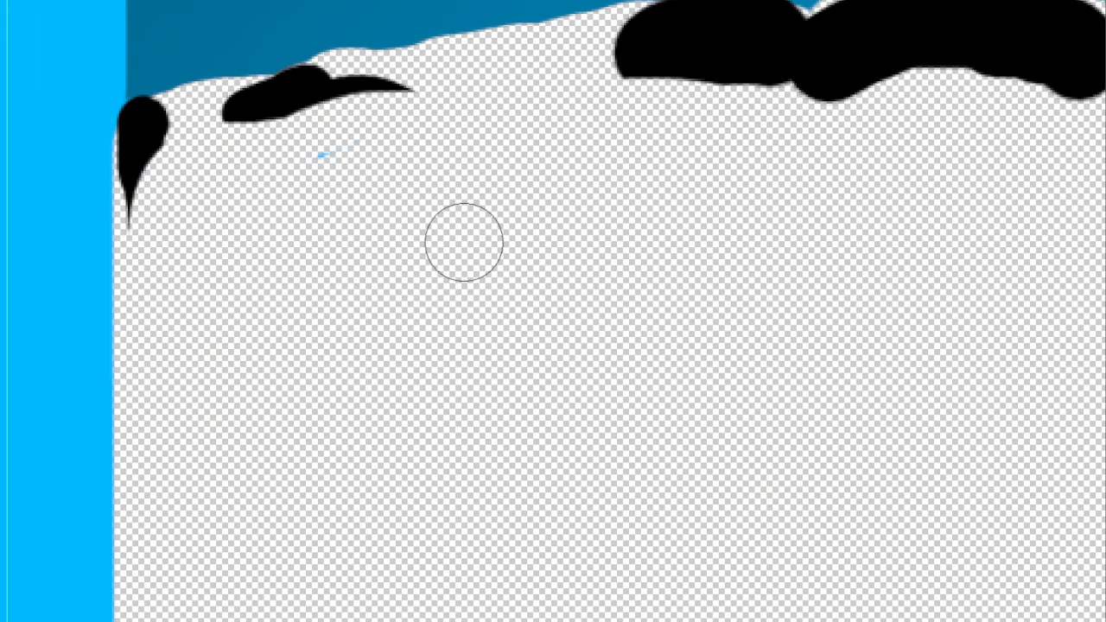
{"action": "mouse_move", "coordinate": [229, 131]}
{"action": "left_mouse_down"}
{"action": "mouse_move", "coordinate": [321, 98]}
{"action": "mouse_move", "coordinate": [371, 99]}
{"action": "mouse_move", "coordinate": [259, 148]}
{"action": "left_mouse_up"}
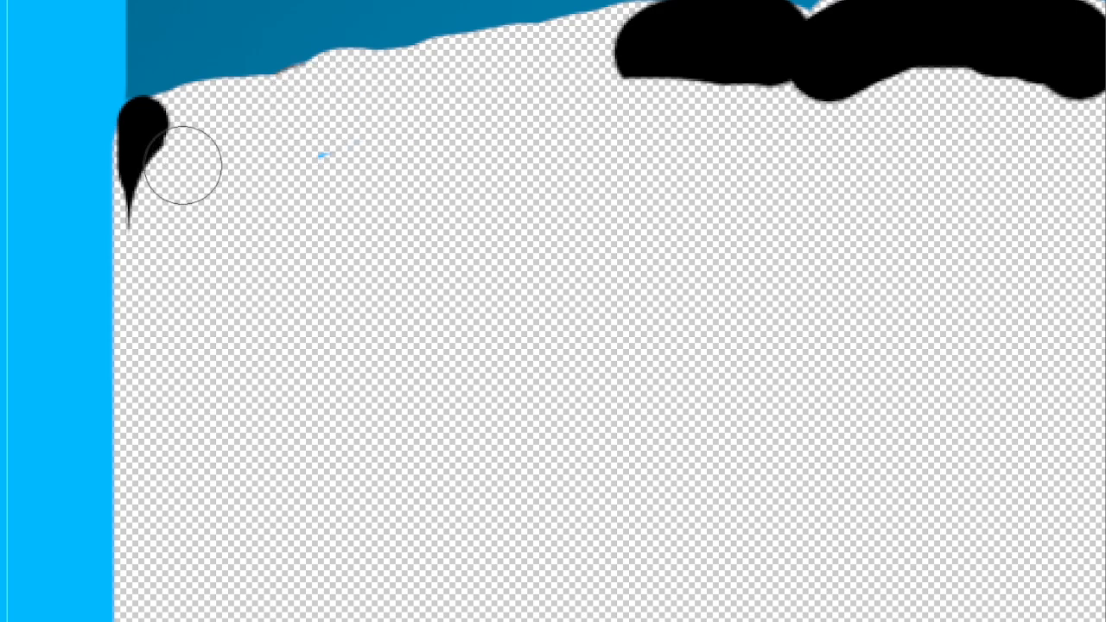
{"action": "mouse_move", "coordinate": [182, 165]}
{"action": "left_mouse_down"}
{"action": "mouse_move", "coordinate": [166, 216]}
{"action": "mouse_move", "coordinate": [147, 147]}
{"action": "mouse_move", "coordinate": [165, 123]}
{"action": "mouse_move", "coordinate": [154, 130]}
{"action": "mouse_move", "coordinate": [153, 105]}
{"action": "mouse_move", "coordinate": [136, 104]}
{"action": "mouse_move", "coordinate": [126, 190]}
{"action": "mouse_move", "coordinate": [146, 119]}
{"action": "mouse_move", "coordinate": [132, 140]}
{"action": "left_mouse_up"}
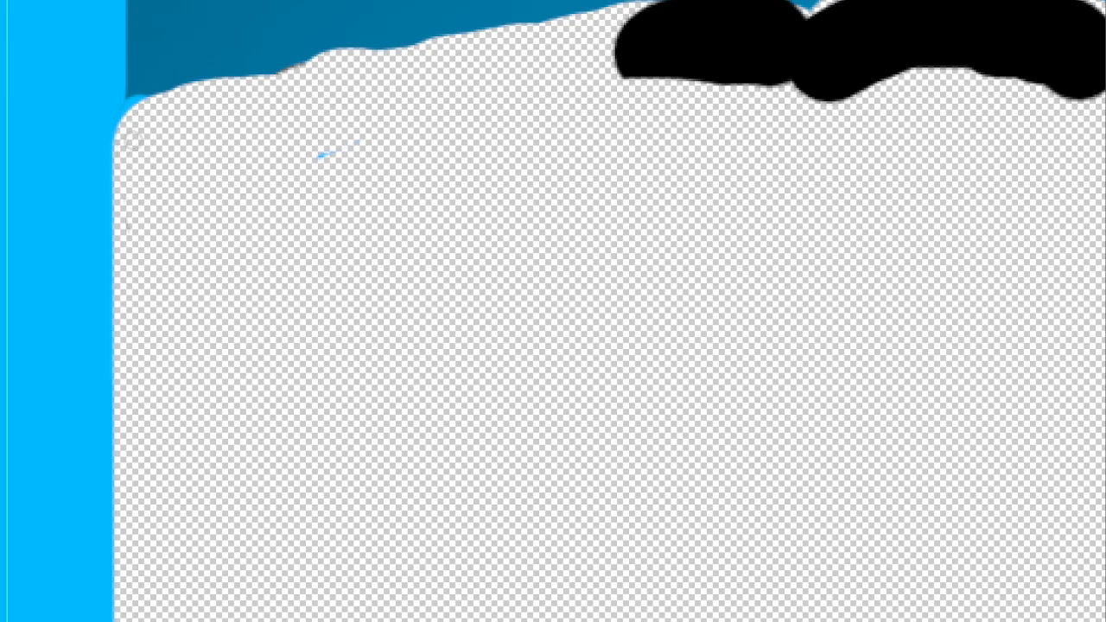